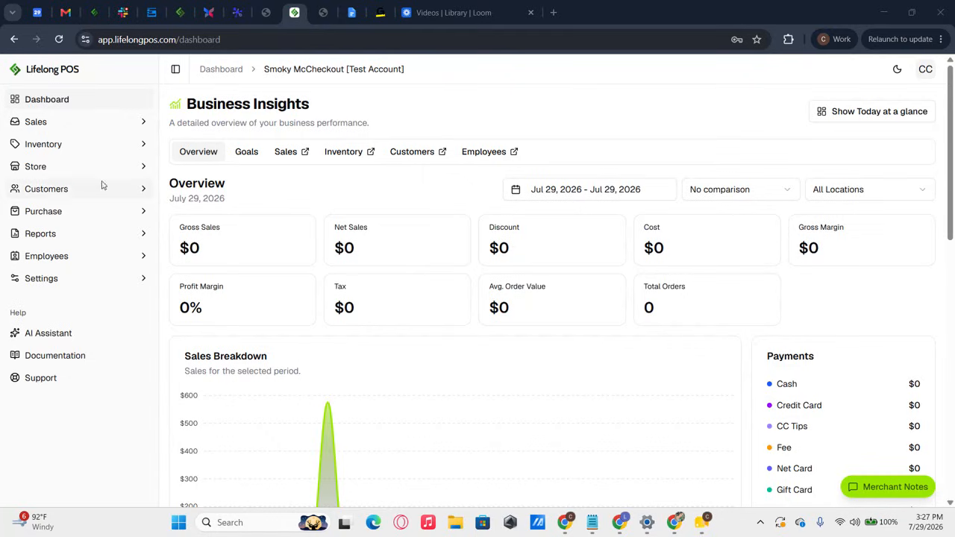
# Step: Open the General Settings and search the page for "box" to locate the Box Qty for Additional Barcodes option
pyautogui.click(46, 282)
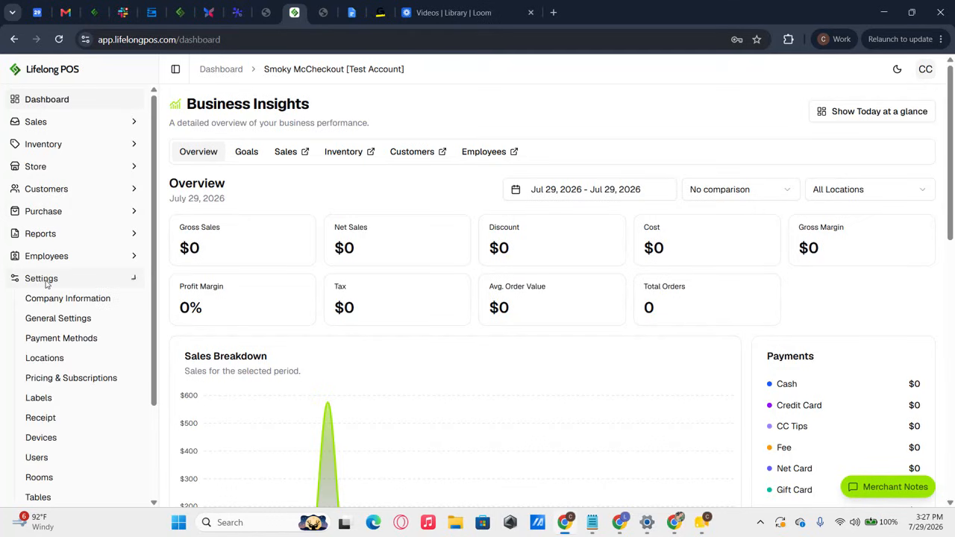
pyautogui.click(70, 326)
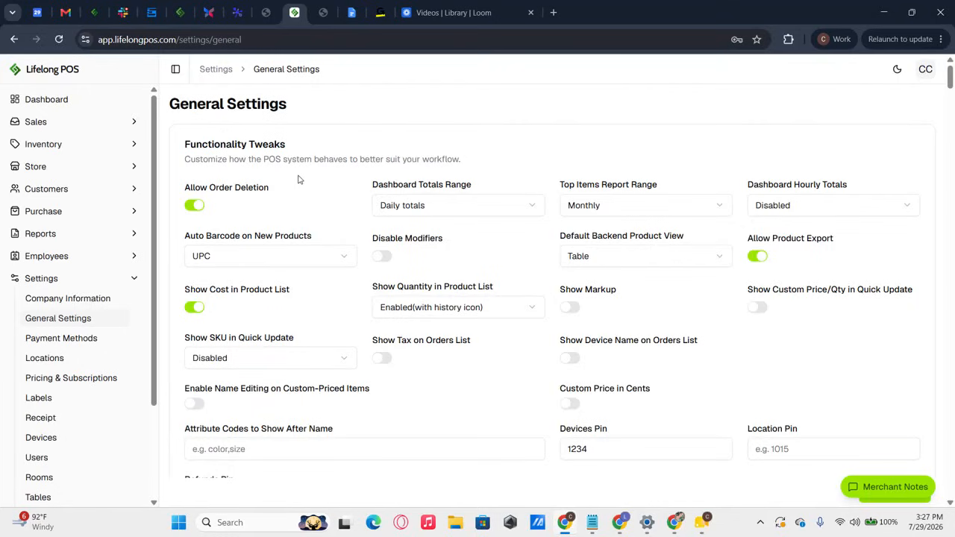
pyautogui.hotkey('ctrl', 'f')
pyautogui.write('box')
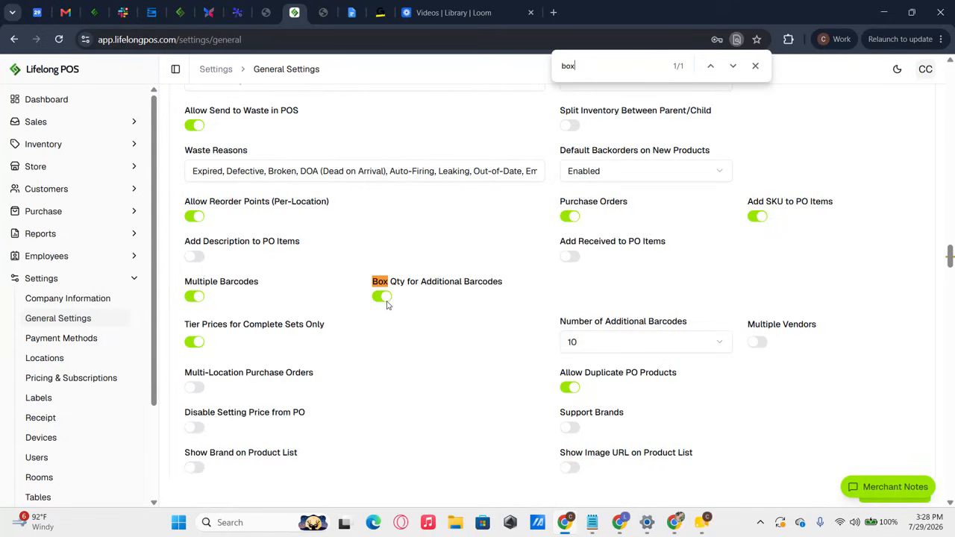
# Step: Save the general settings with Box Qty for Additional Barcodes enabled
pyautogui.scroll(-20, 400, 308)
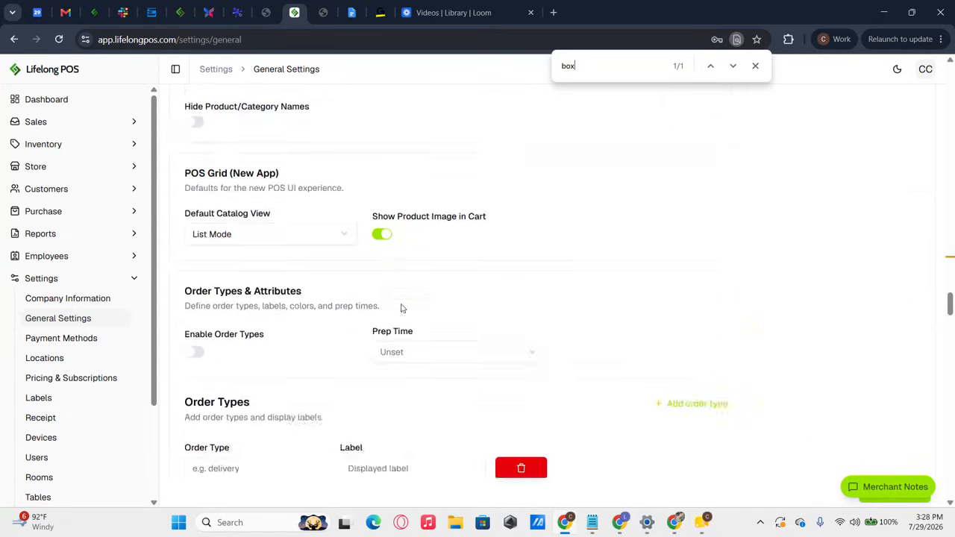
pyautogui.scroll(-5, 401, 308)
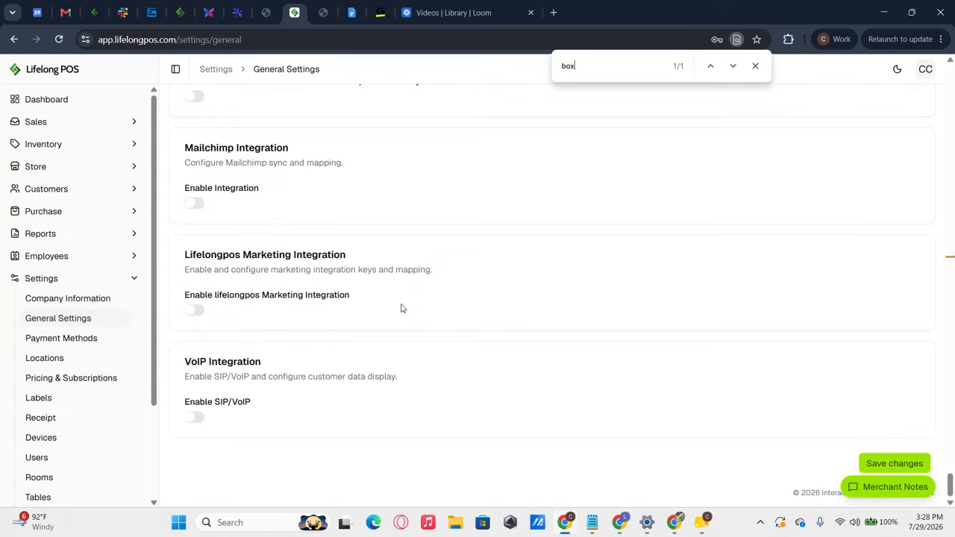
pyautogui.click(883, 463)
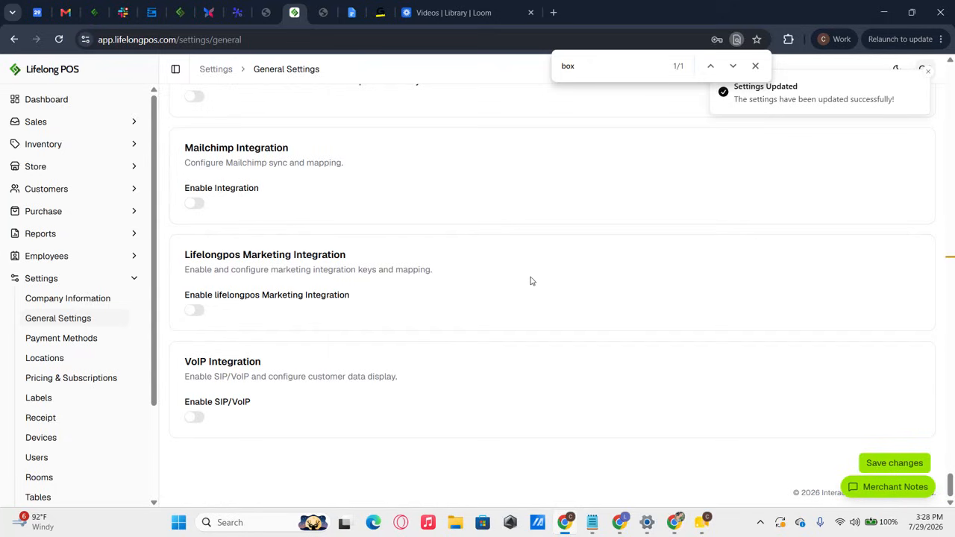
# Step: Open the (Box QTY) Dr.Pepper product from the inventory's product list for editing
pyautogui.click(77, 146)
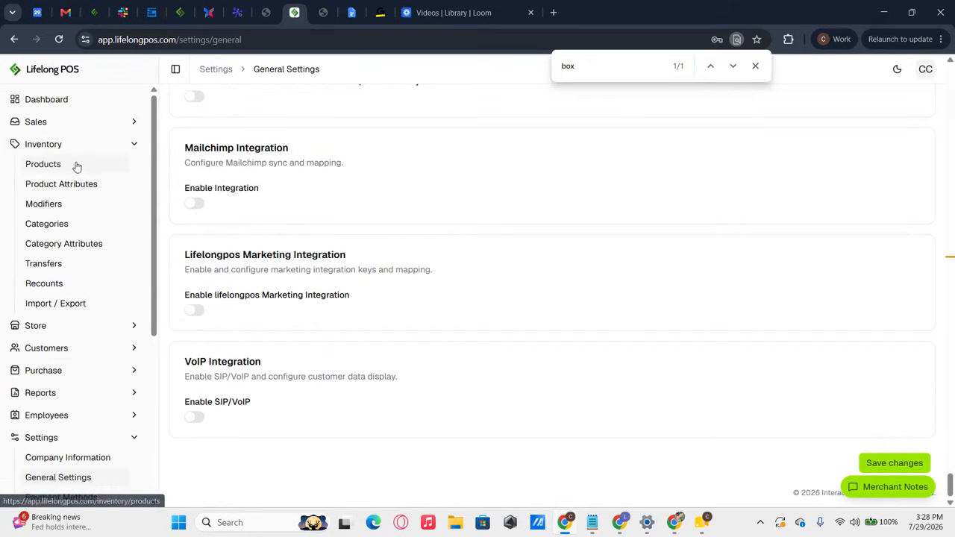
pyautogui.click(76, 165)
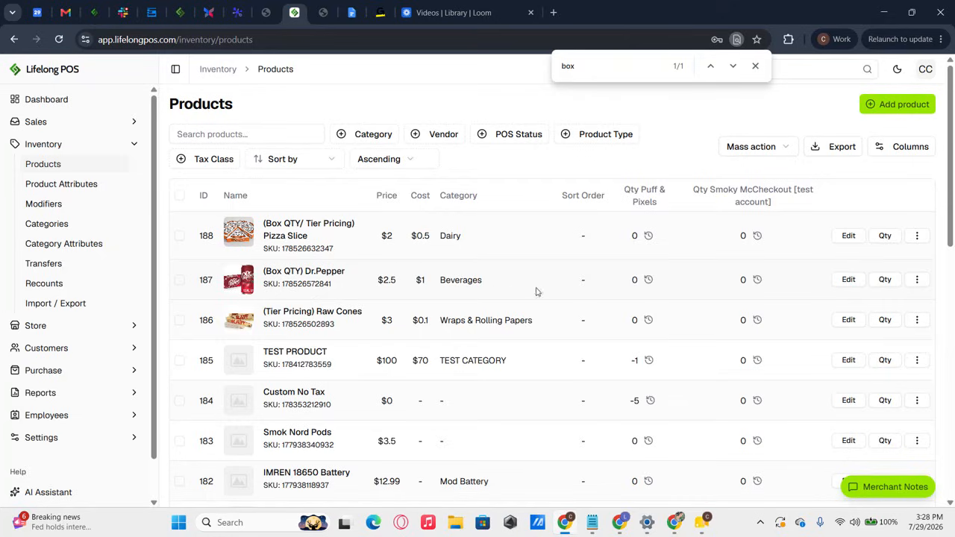
pyautogui.click(849, 280)
# Step: Examine the Dr.Pepper product's pricing, barcodes and the box quantity assigned to each barcode
pyautogui.scroll(-5, 478, 274)
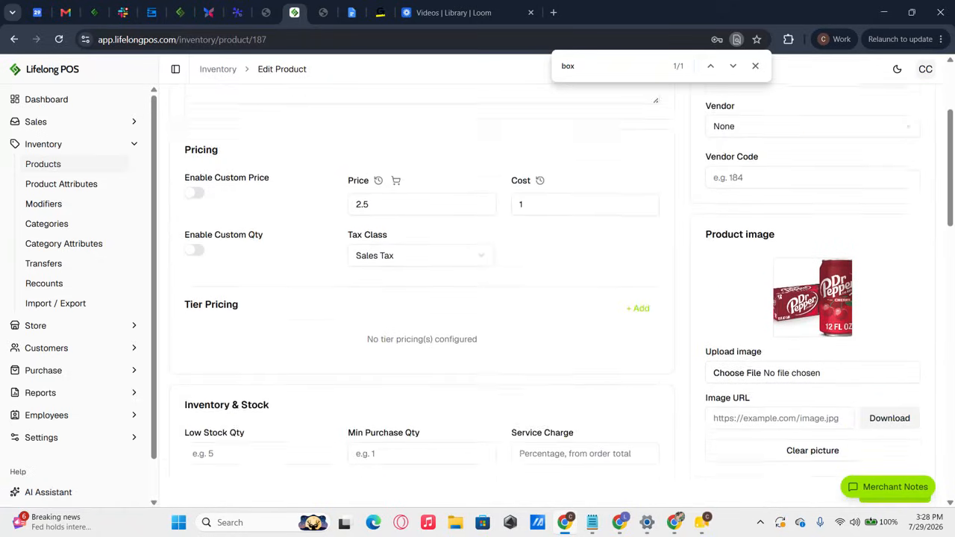
pyautogui.scroll(-5, 476, 274)
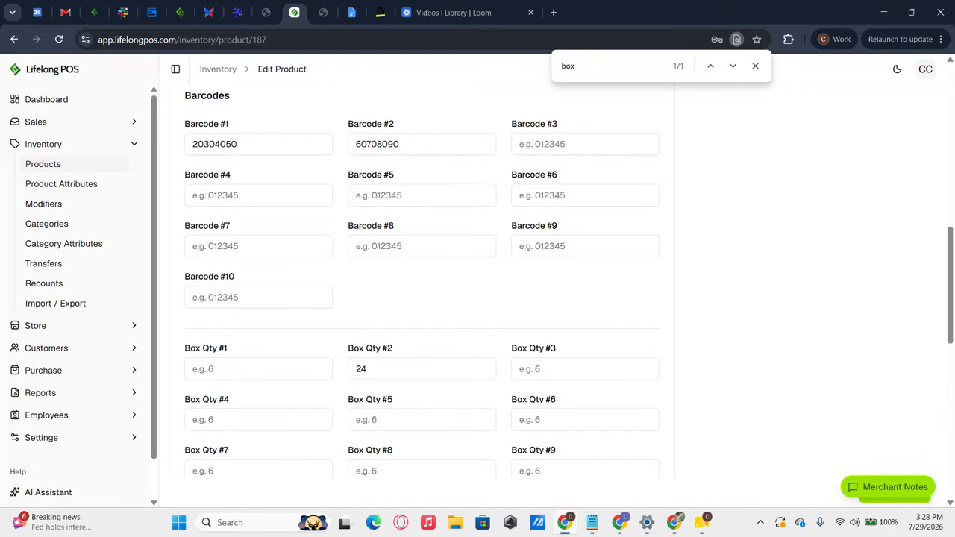
pyautogui.scroll(-1, 369, 308)
pyautogui.scroll(-2, 369, 308)
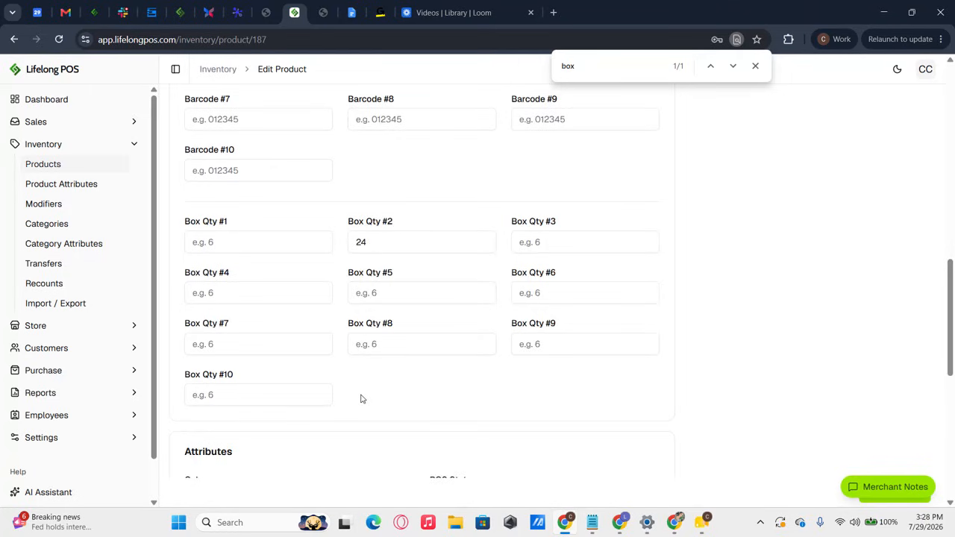
pyautogui.scroll(4, 361, 400)
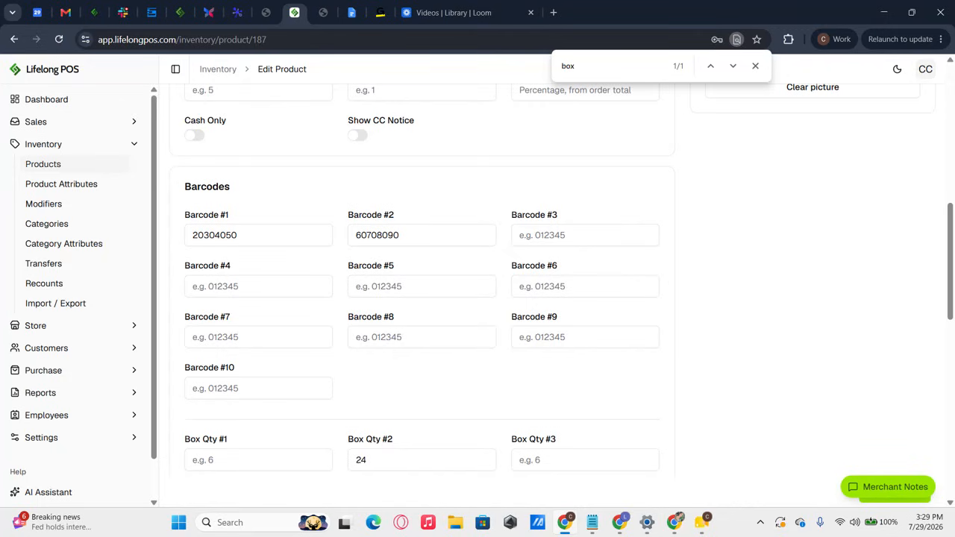
pyautogui.scroll(-2, 477, 298)
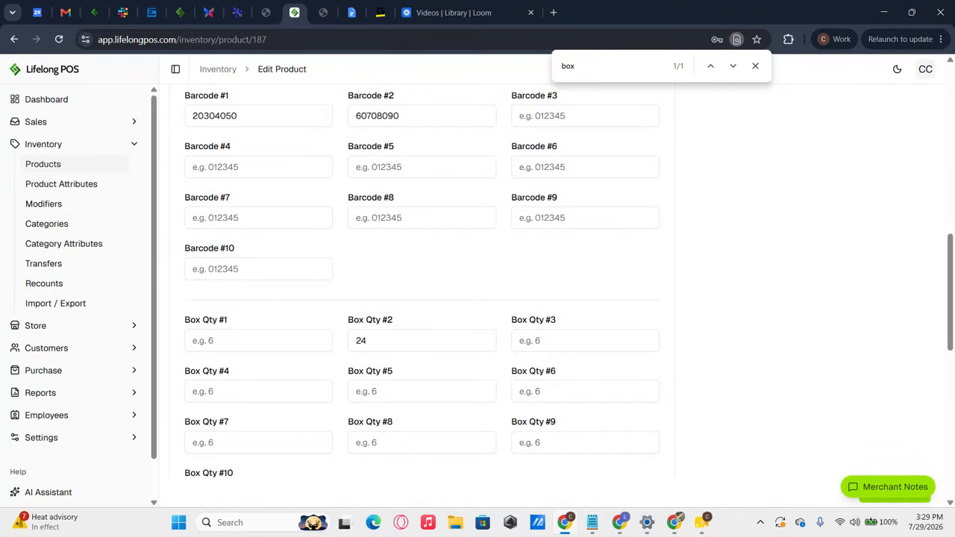
# Step: Save the Dr.Pepper product and return to its basic information
pyautogui.scroll(-8, 377, 344)
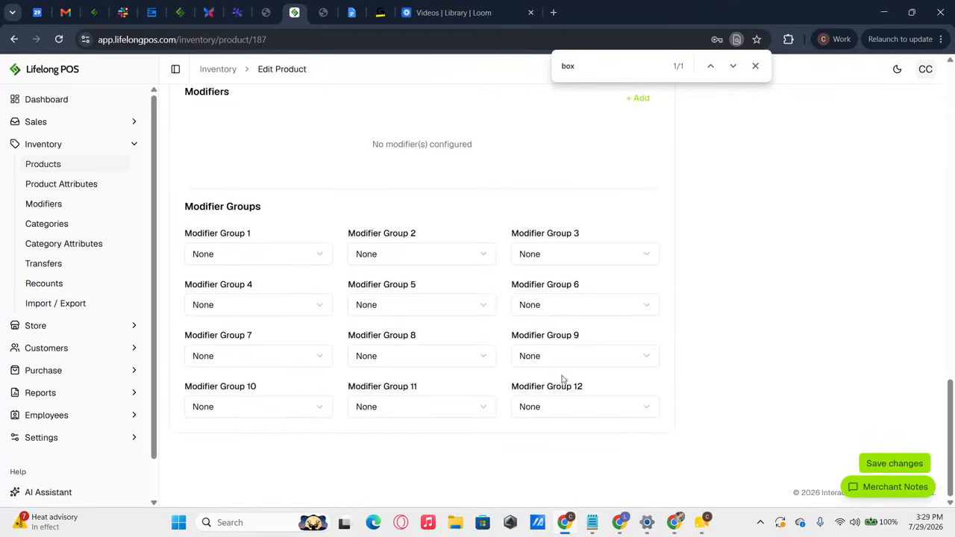
pyautogui.click(889, 465)
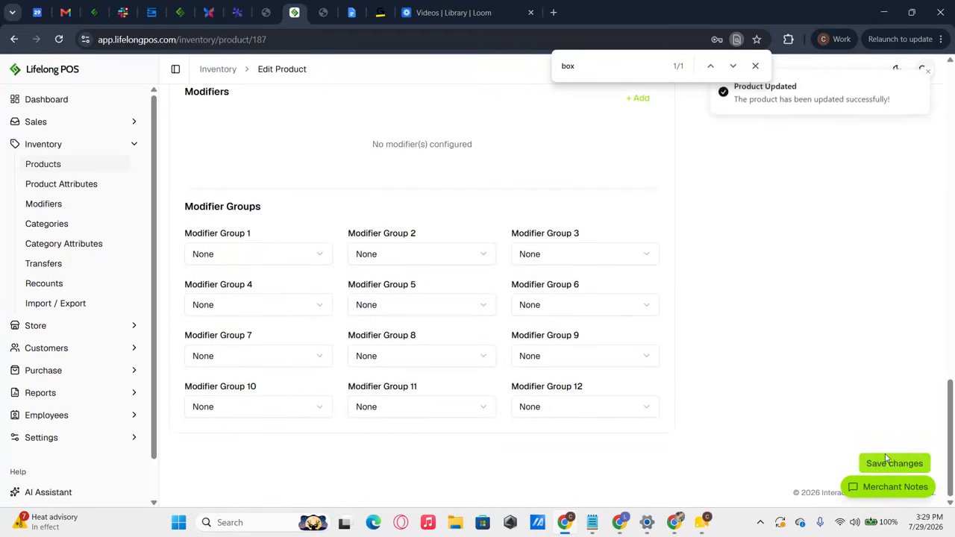
pyautogui.scroll(5, 591, 172)
pyautogui.scroll(6, 591, 171)
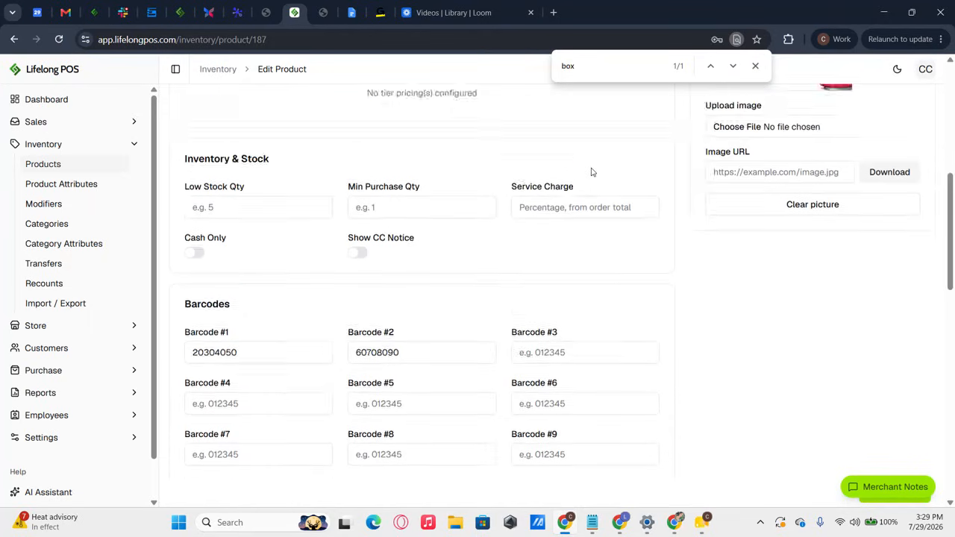
pyautogui.scroll(1, 591, 171)
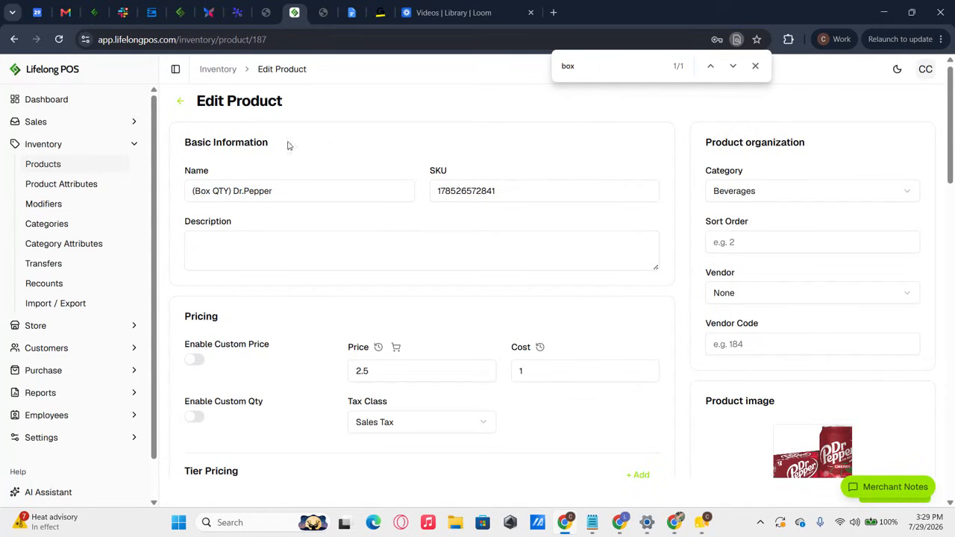
# Step: Return to the dashboard, then search the General Settings for "tier" to locate Tier Prices for Complete Sets Only
pyautogui.click(71, 103)
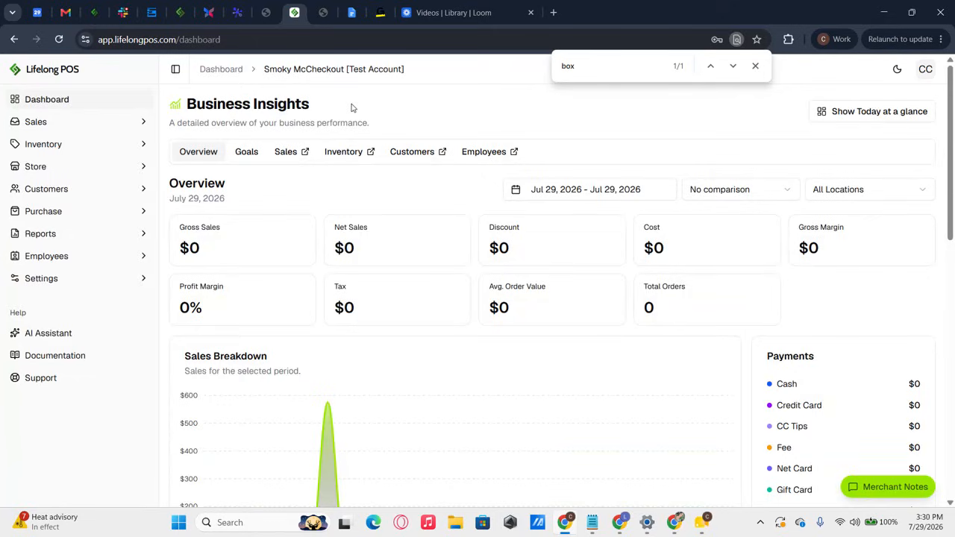
pyautogui.click(59, 282)
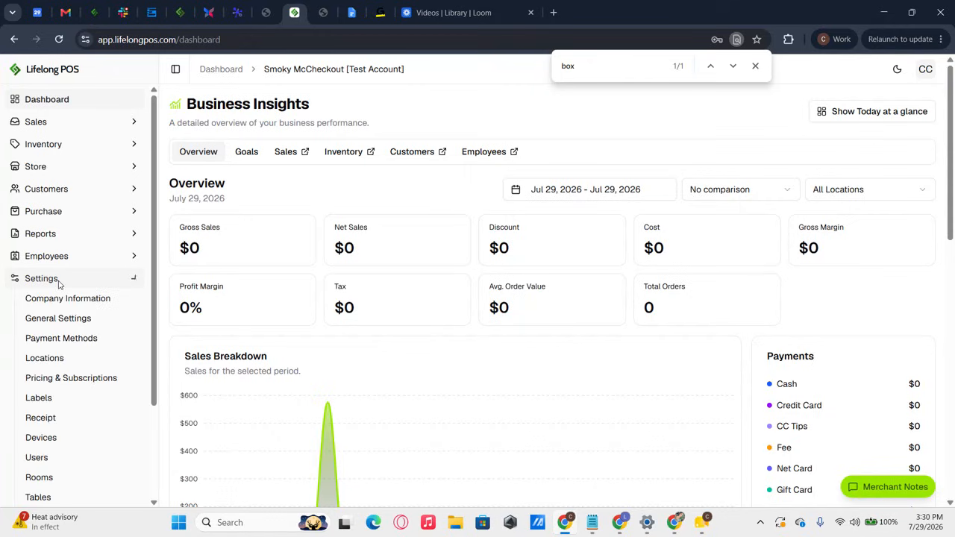
pyautogui.click(72, 321)
pyautogui.hotkey('ctrl', 'f')
pyautogui.write('tier')
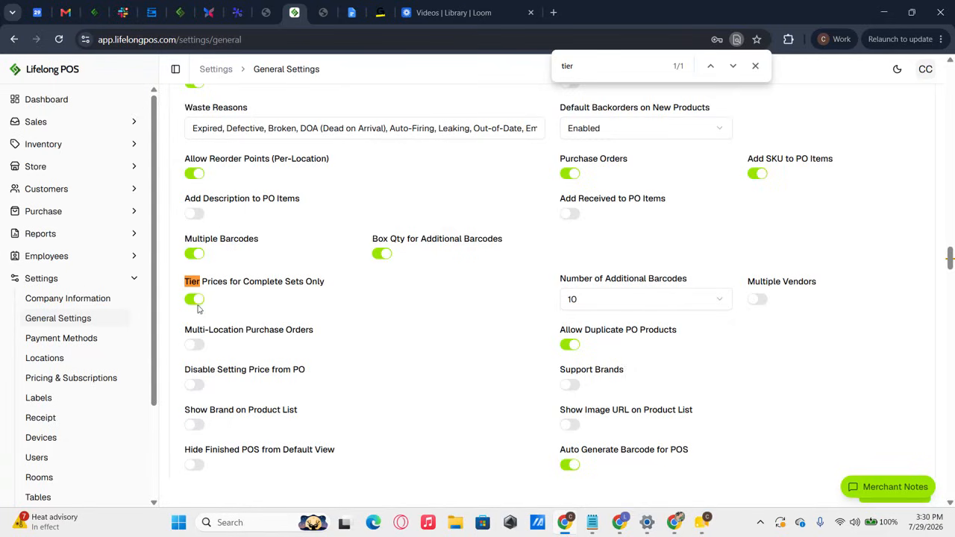
# Step: Open the (Tier Pricing) Raw Cones product from the inventory's product list for editing
pyautogui.click(59, 149)
pyautogui.click(64, 164)
pyautogui.scroll(9, 350, 216)
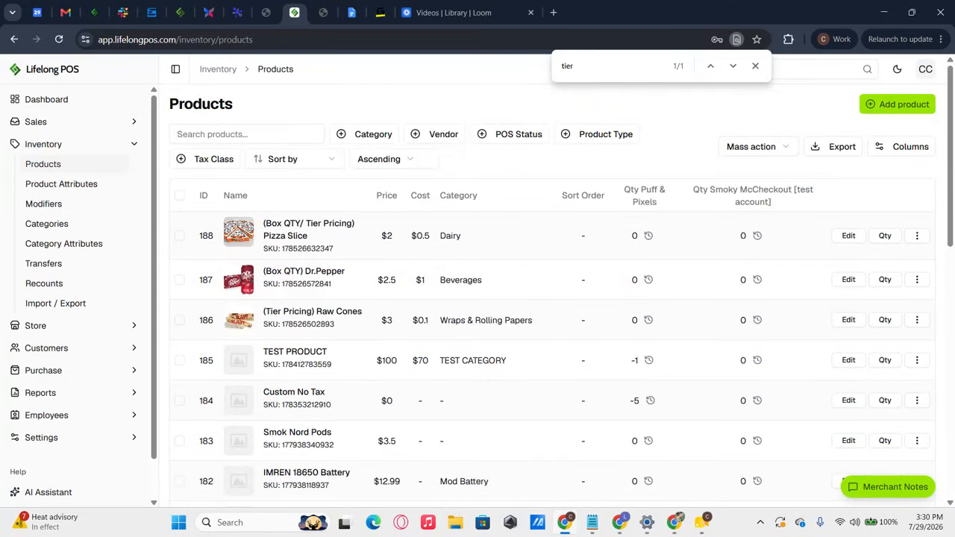
pyautogui.click(848, 320)
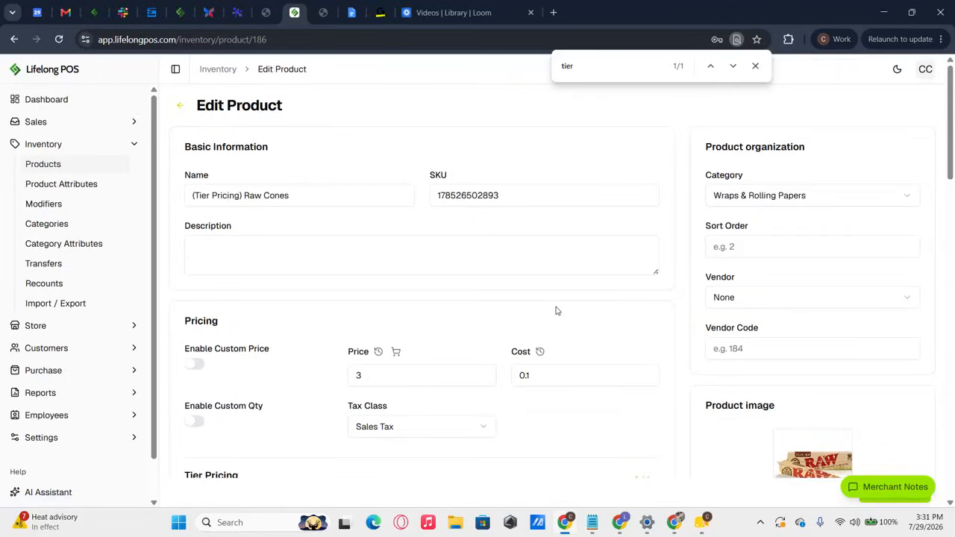
# Step: Review the Raw Cones product's tier pricing quantities and prices, and save the product
pyautogui.scroll(-2, 557, 311)
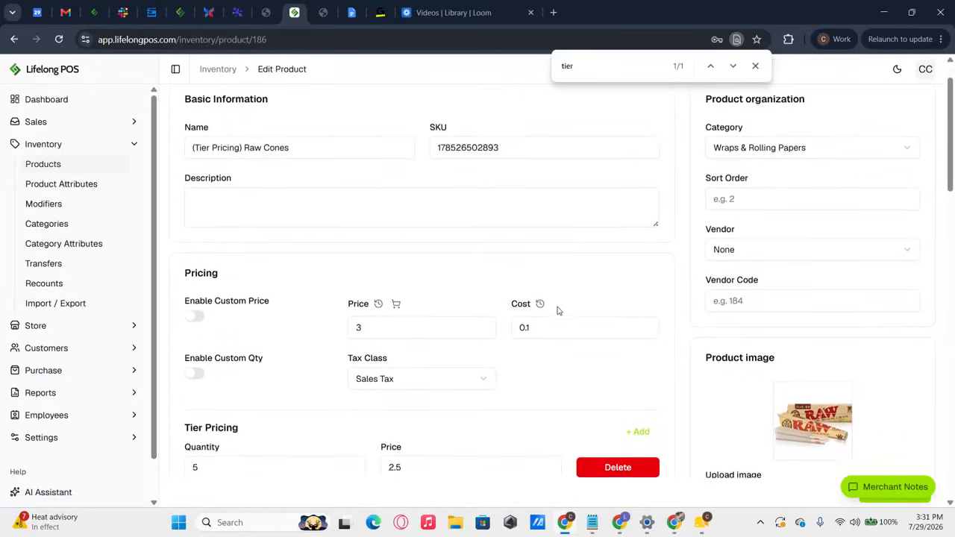
pyautogui.scroll(-2, 557, 310)
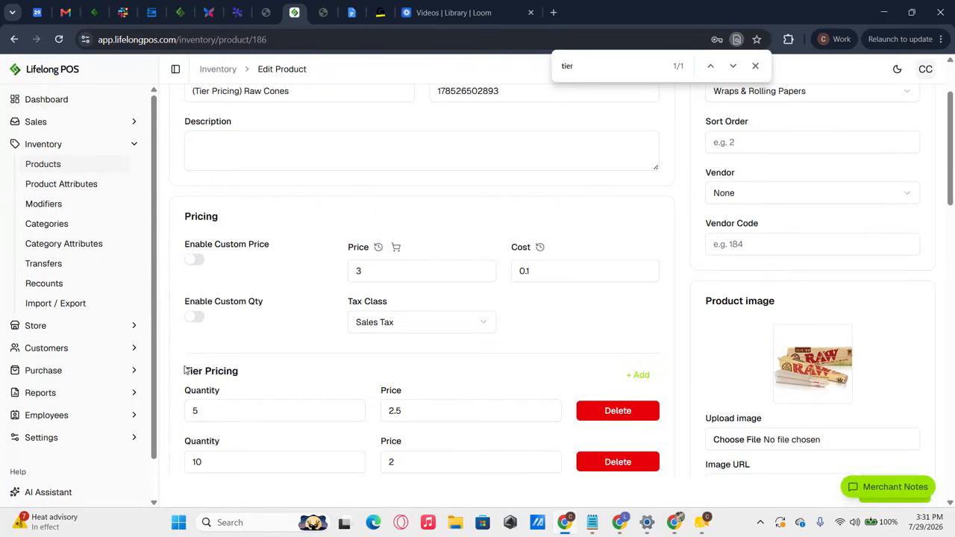
pyautogui.scroll(-1, 250, 379)
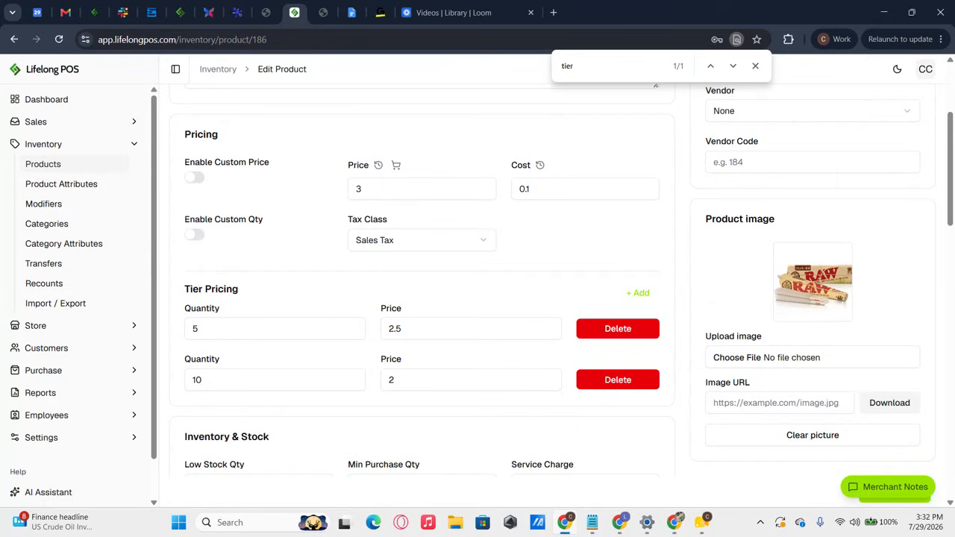
pyautogui.scroll(-15, 376, 339)
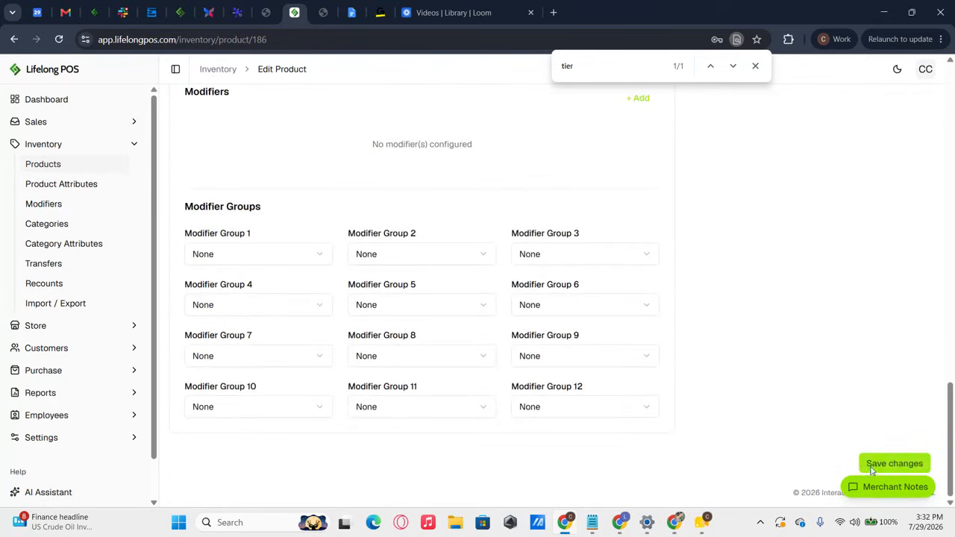
pyautogui.click(875, 464)
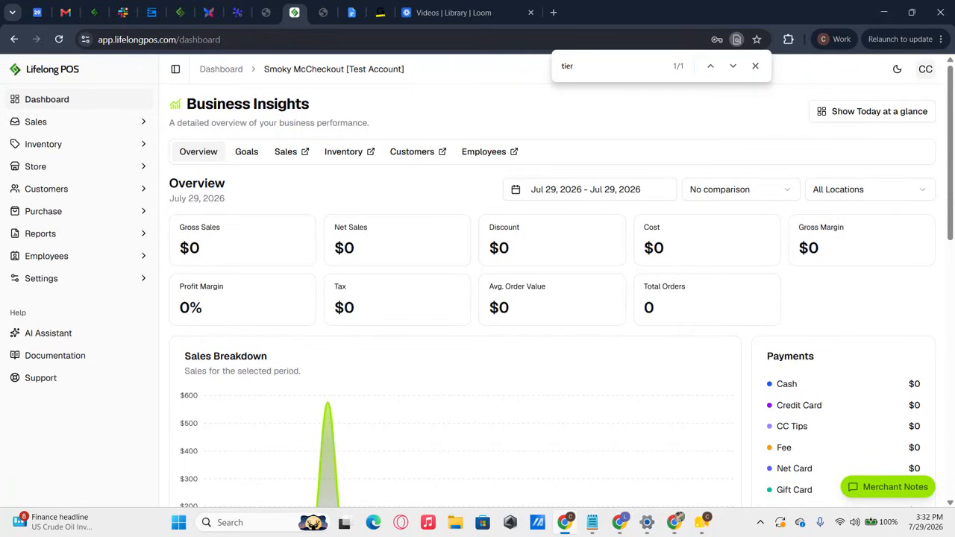
# Step: Open the (Box QTY/ Tier Pricing) Pizza Slice product from the inventory's product list for editing
pyautogui.click(97, 148)
pyautogui.click(88, 163)
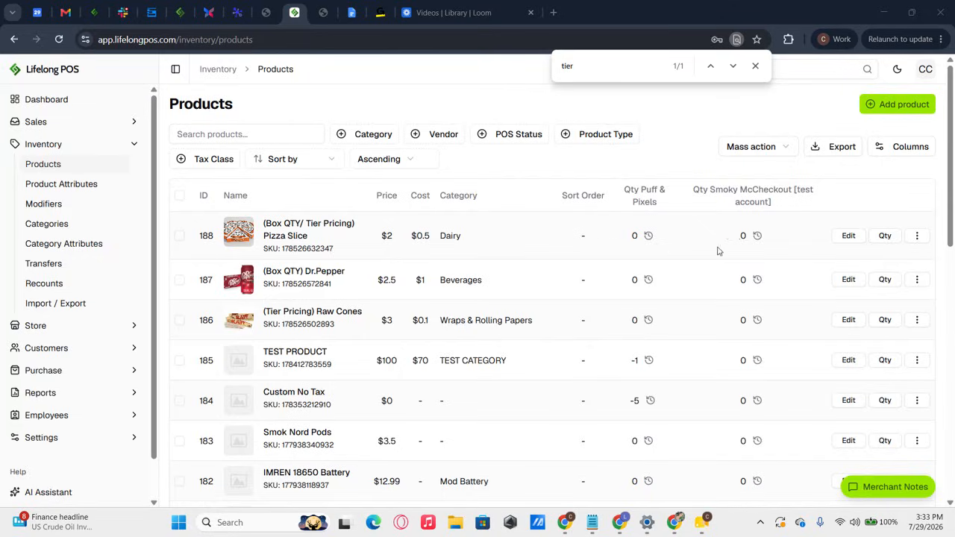
pyautogui.click(848, 236)
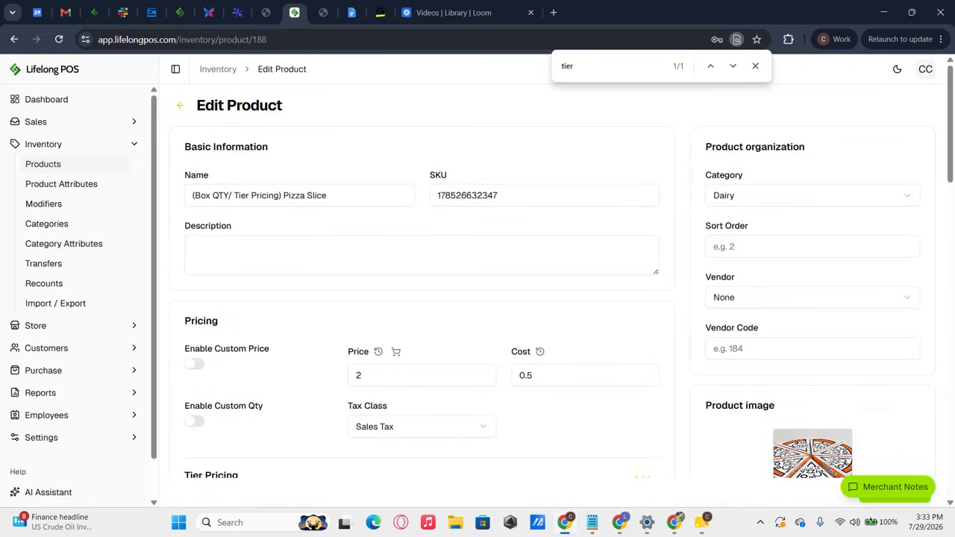
# Step: Examine the Pizza Slice product's tier pricing, its barcodes and the Box Qty #2 value
pyautogui.scroll(-2, 332, 247)
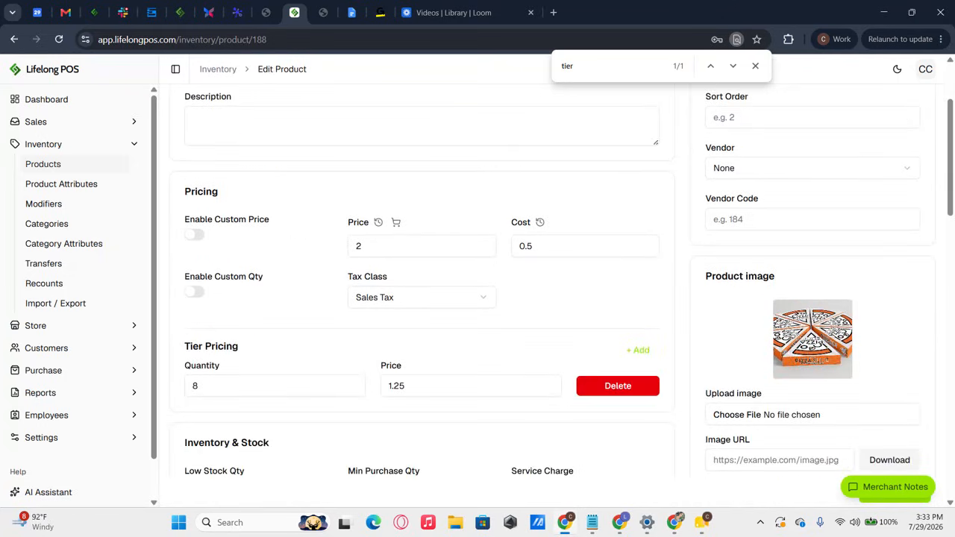
pyautogui.scroll(2, 331, 222)
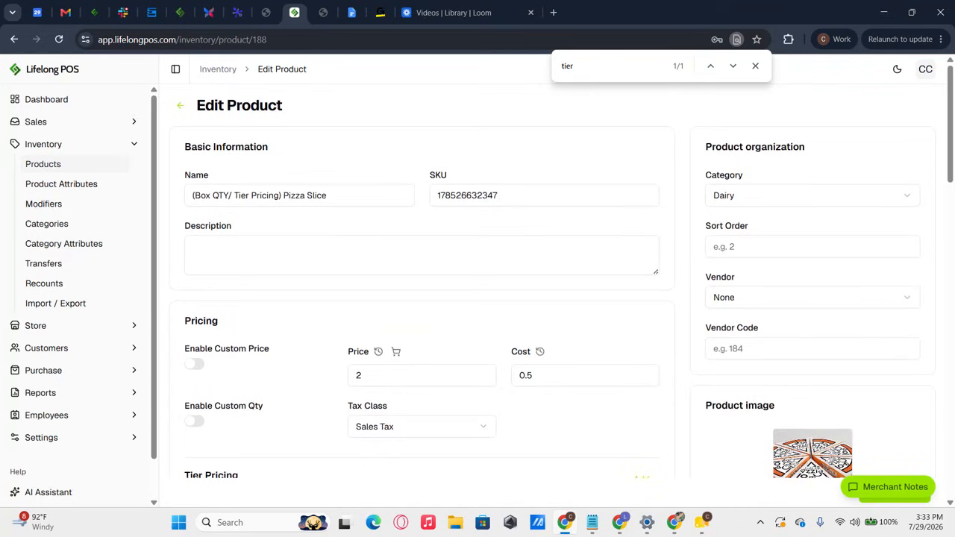
pyautogui.scroll(-5, 326, 388)
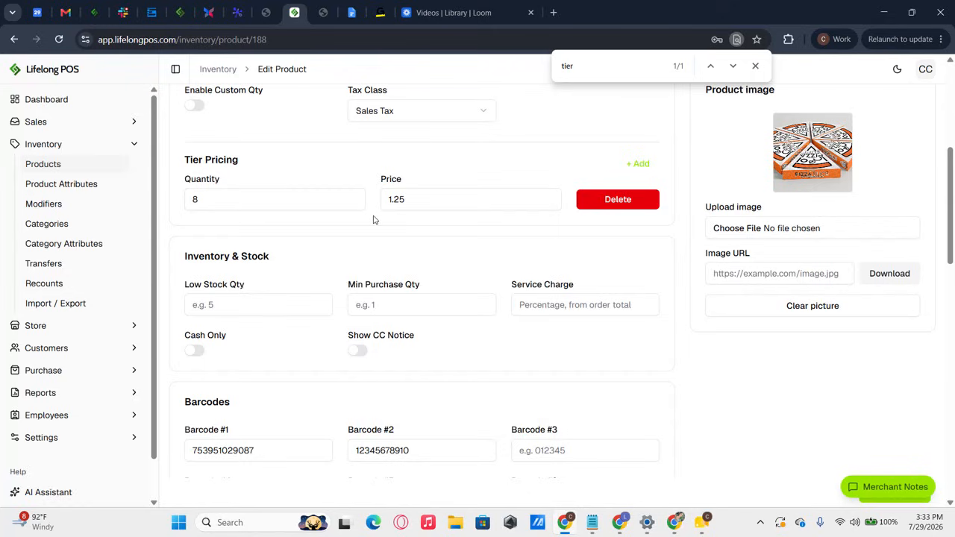
pyautogui.scroll(-3, 373, 219)
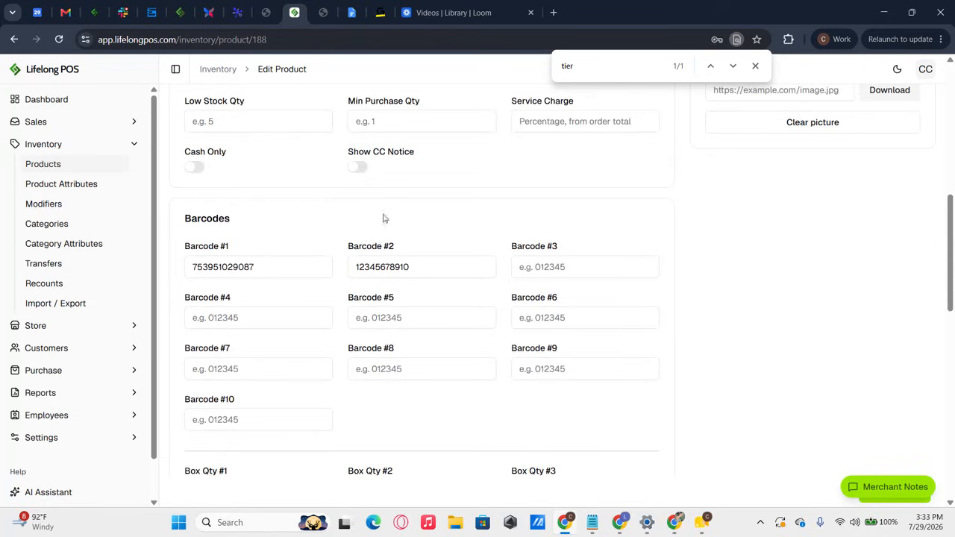
pyautogui.scroll(-1, 338, 282)
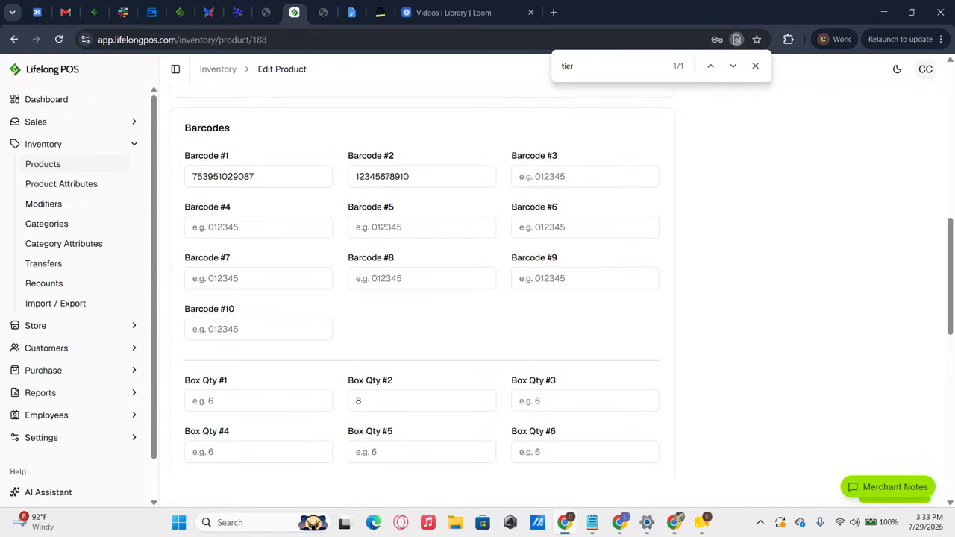
pyautogui.doubleClick(363, 400)
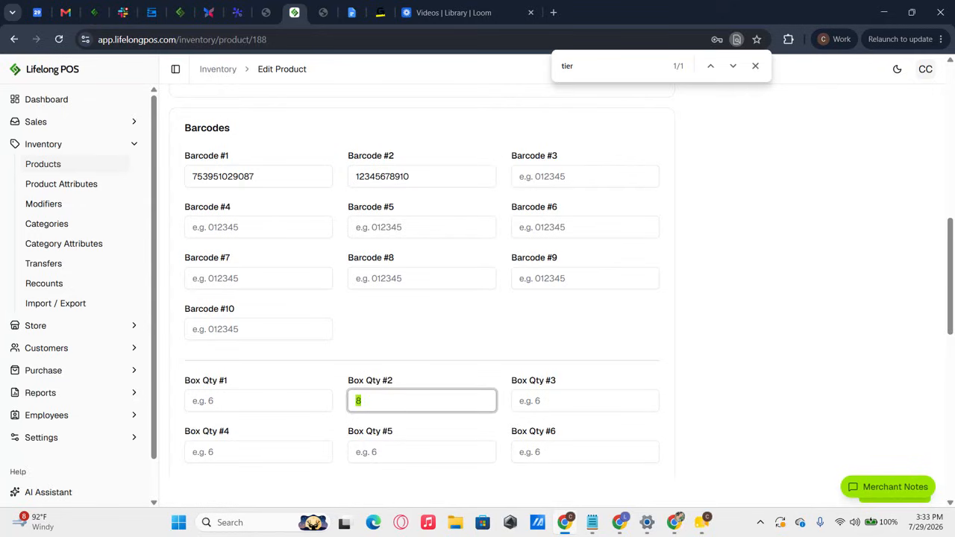
# Step: Review the Pizza Slice product's Box Qty #2 against its barcodes and tier pricing, and save the product changes
pyautogui.click(400, 382)
pyautogui.click(405, 399)
pyautogui.click(463, 358)
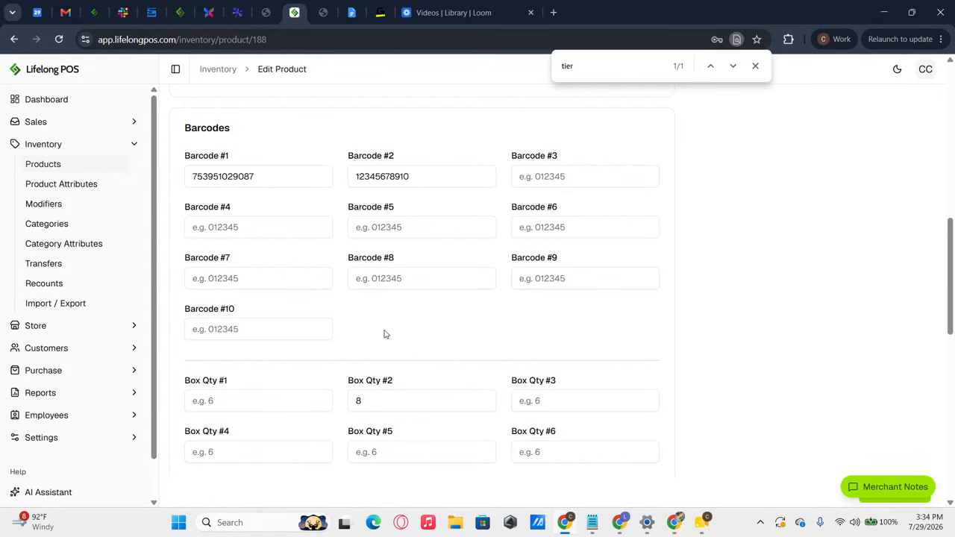
pyautogui.scroll(3, 458, 252)
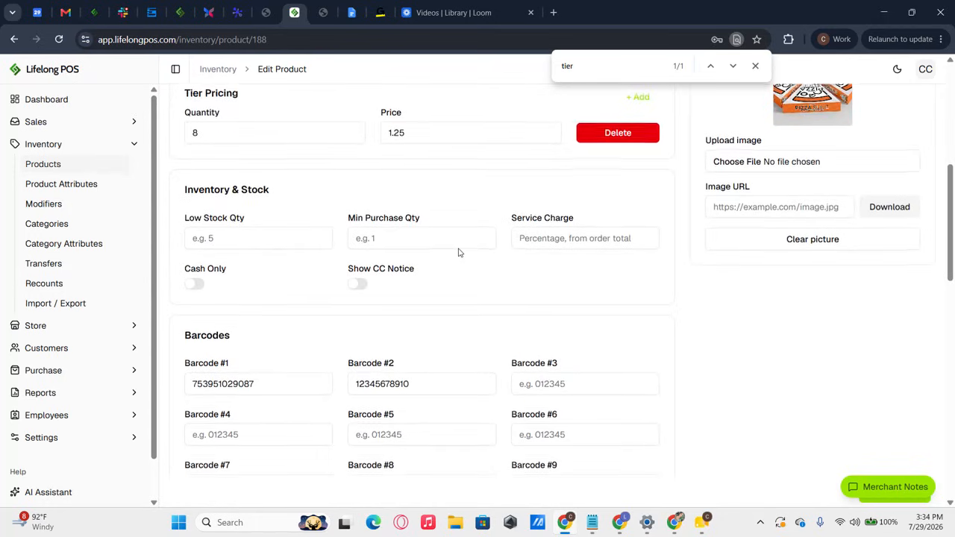
pyautogui.scroll(1, 459, 253)
pyautogui.scroll(-4, 459, 252)
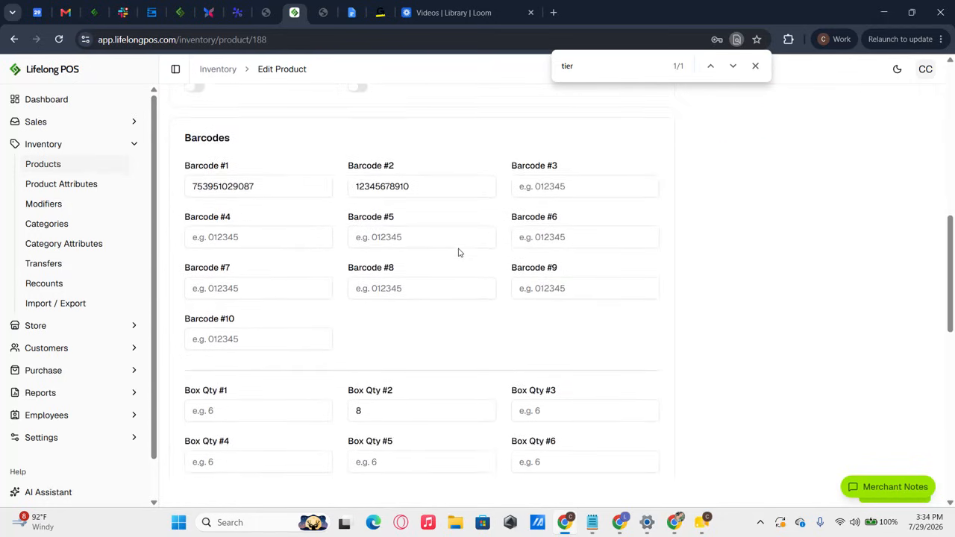
pyautogui.scroll(-10, 457, 252)
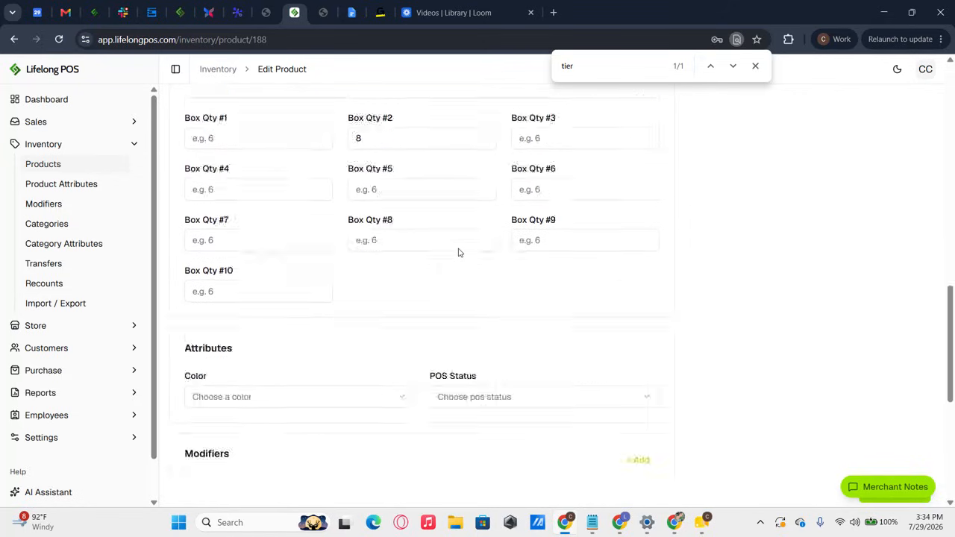
pyautogui.click(863, 462)
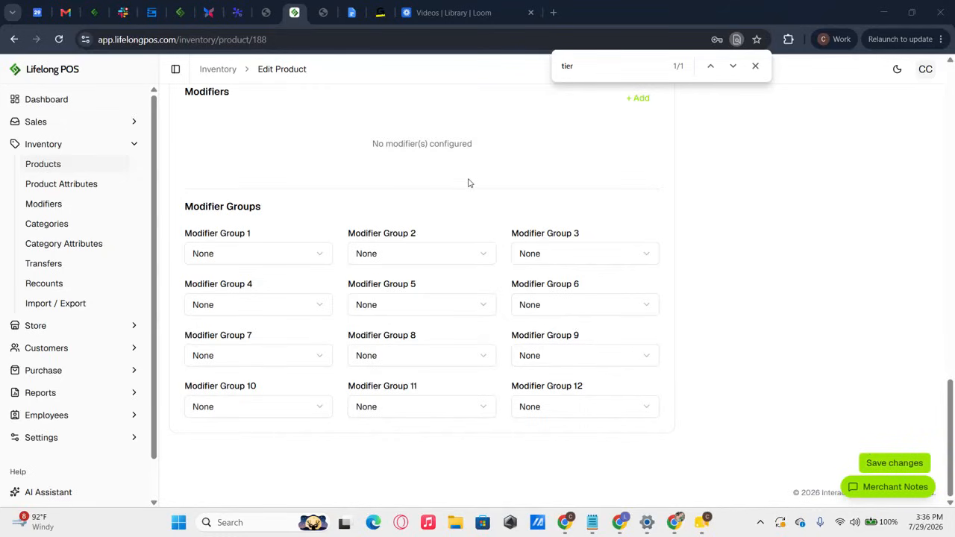
# Step: Switch to the Remote Control session of the POS terminal, add the (Box QTY/ Tier Pricing) Pizza Slice to the cart and raise its quantity to 9
pyautogui.click(237, 10)
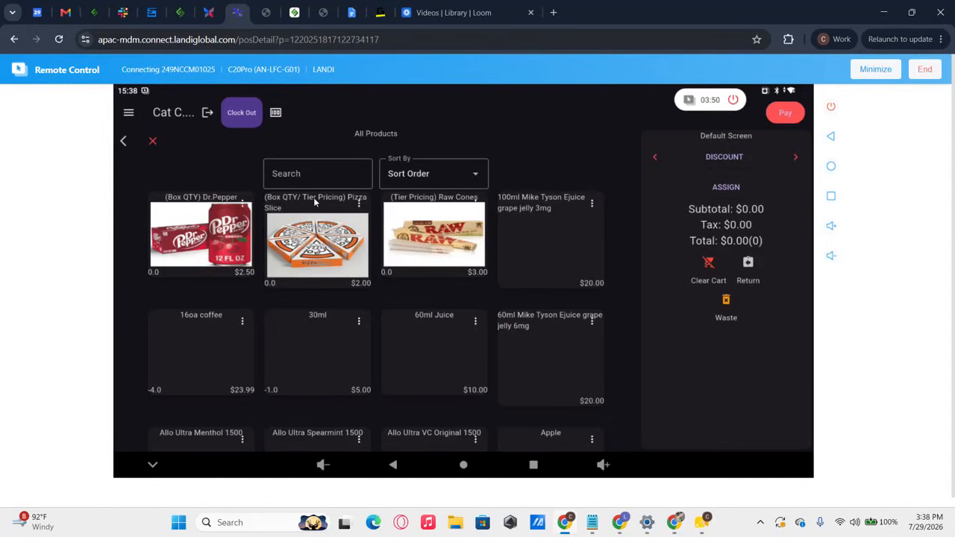
pyautogui.click(315, 201)
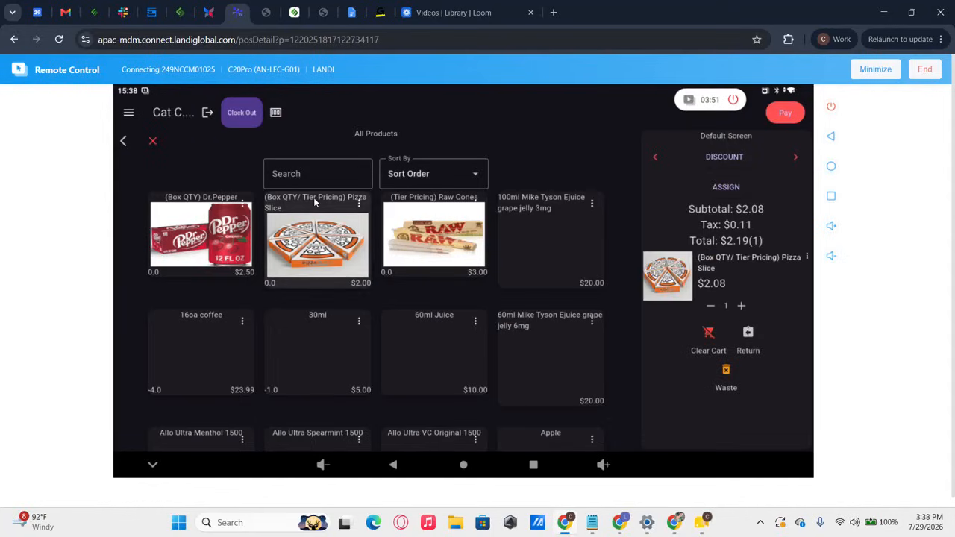
pyautogui.click(741, 306)
pyautogui.click(740, 306)
pyautogui.click(741, 306)
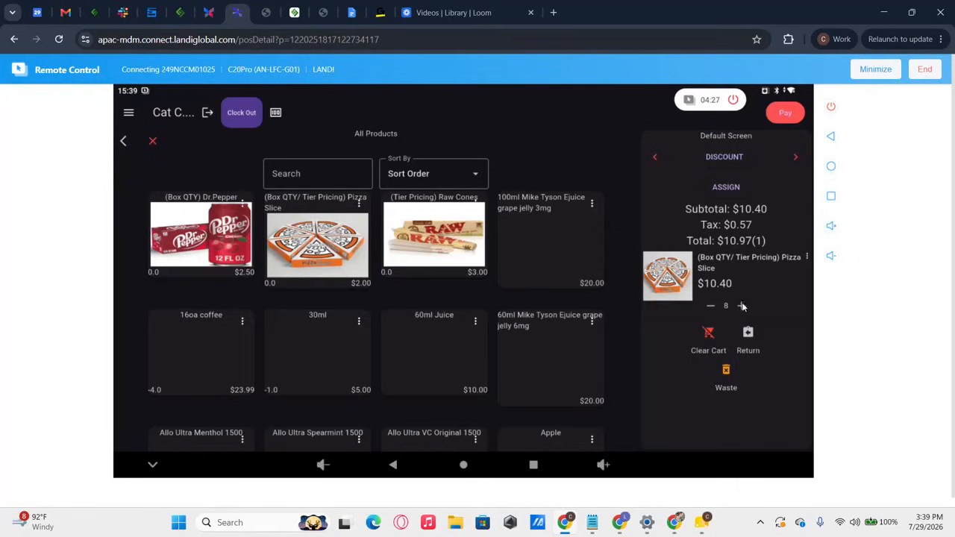
pyautogui.click(741, 306)
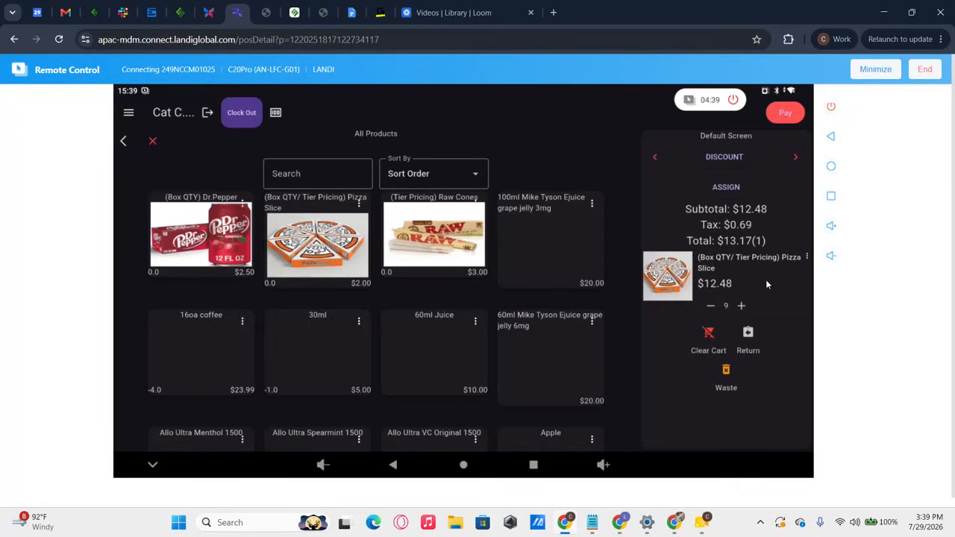